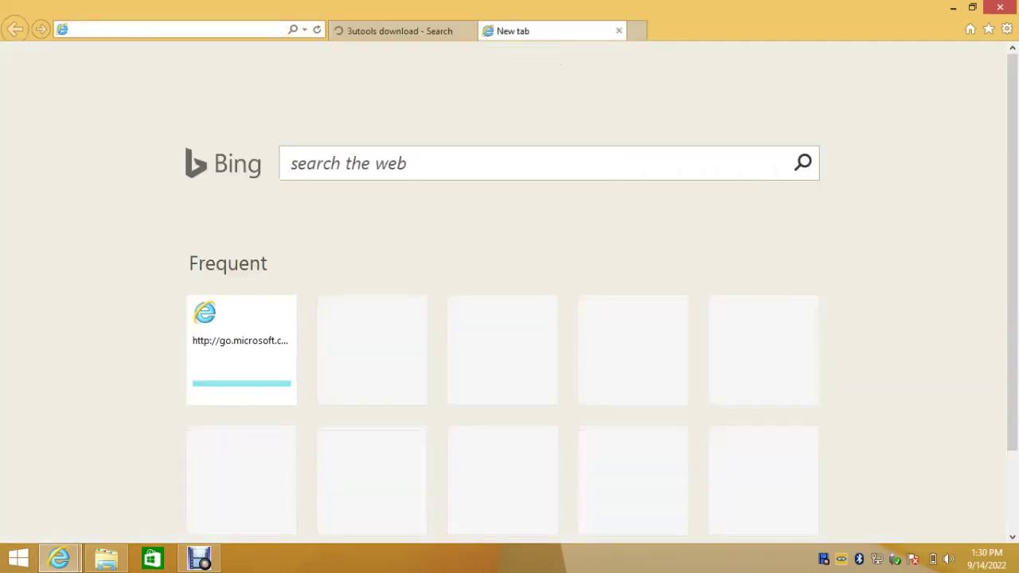
Search Bing for '3utools' from the Internet Explorer address bar.
left_click(390, 163)
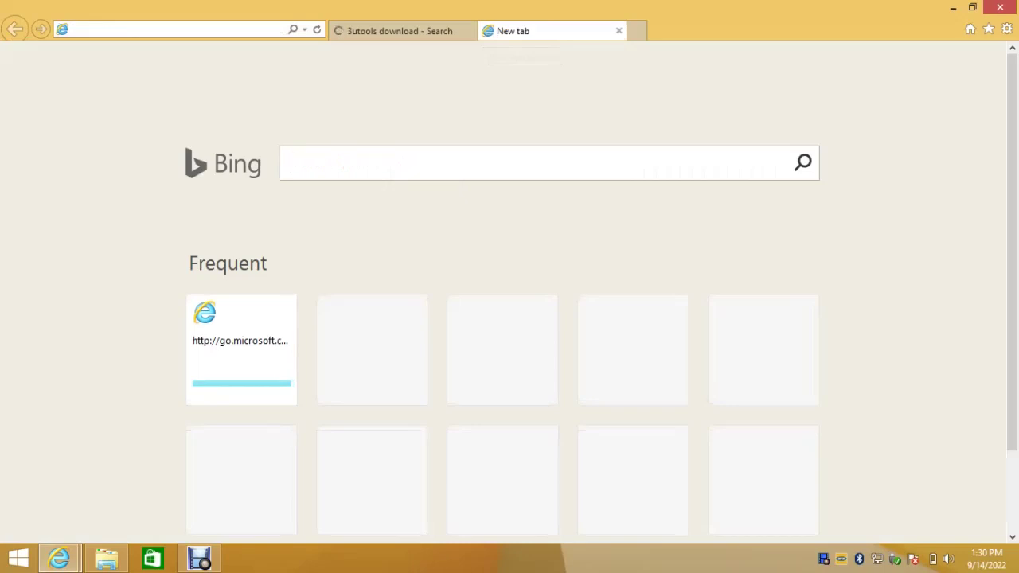
type("2")
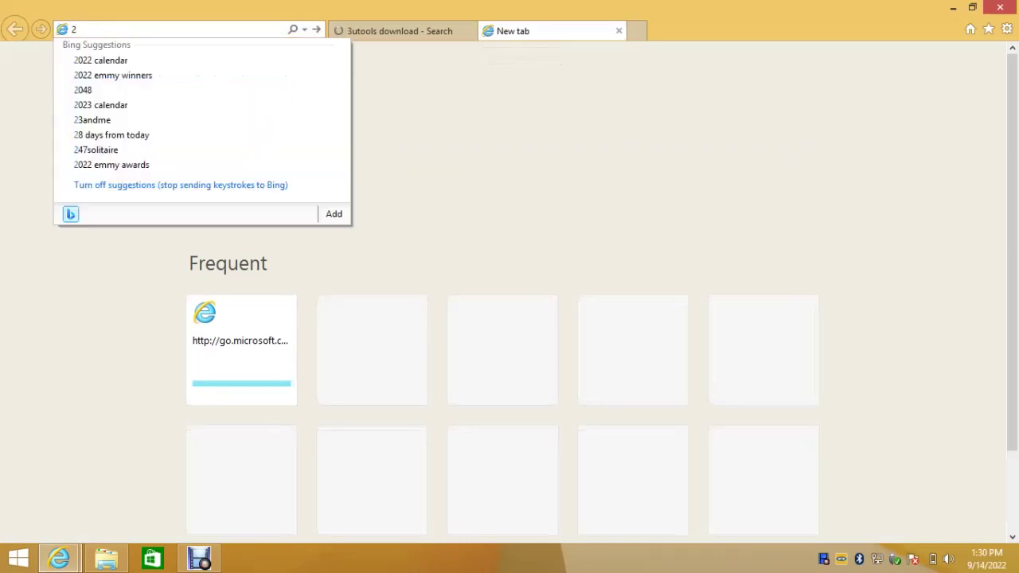
key("BackSpace")
type("3u")
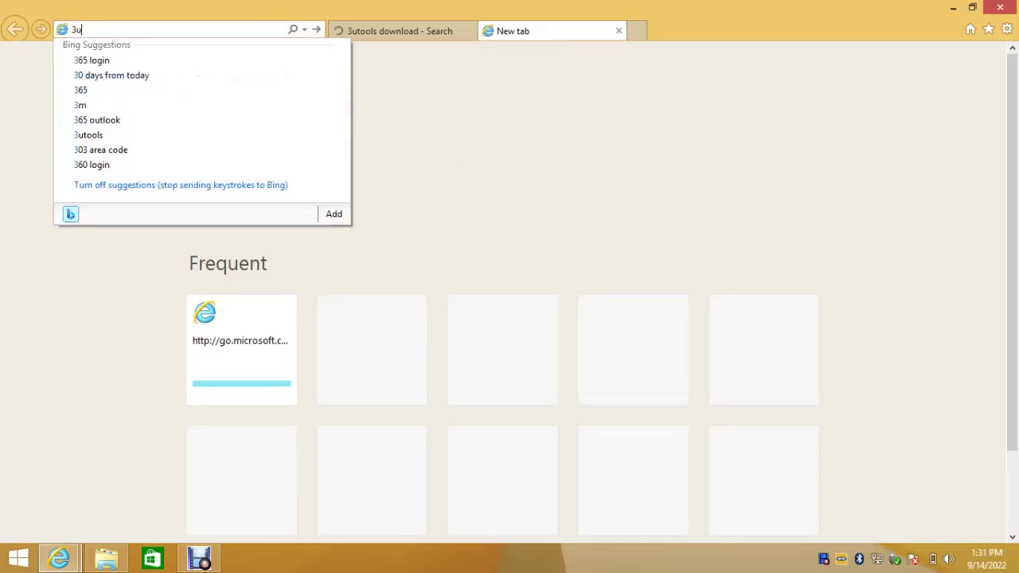
type("tools")
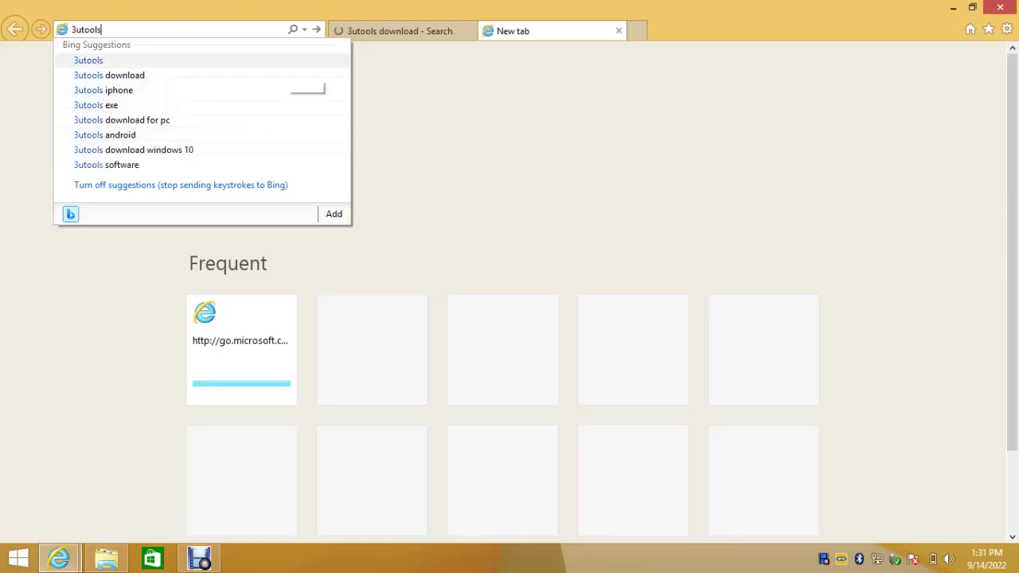
key("Return")
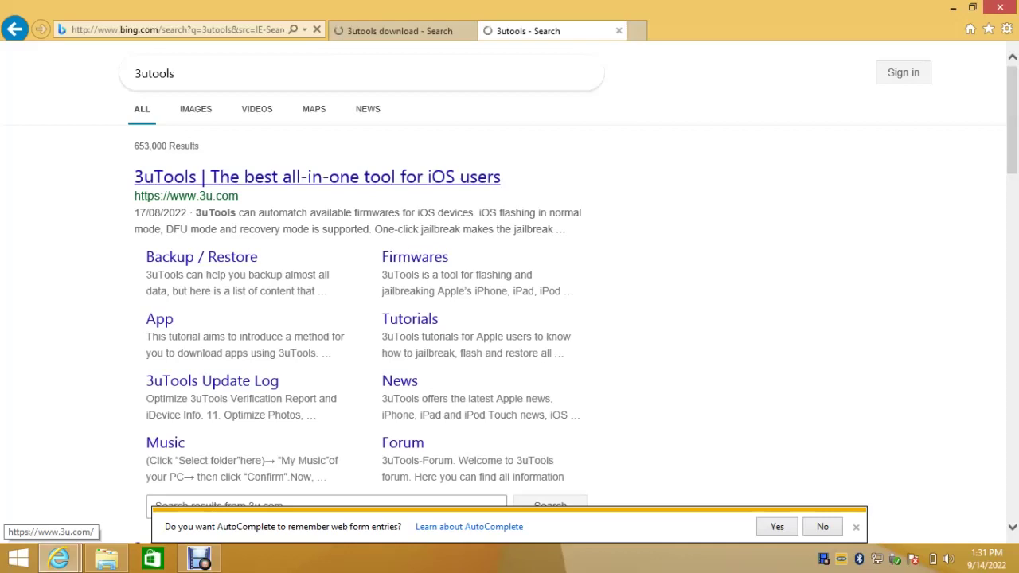
Open the official 3u.com site and save the 115 MB 3uTools setup file.
left_click(317, 177)
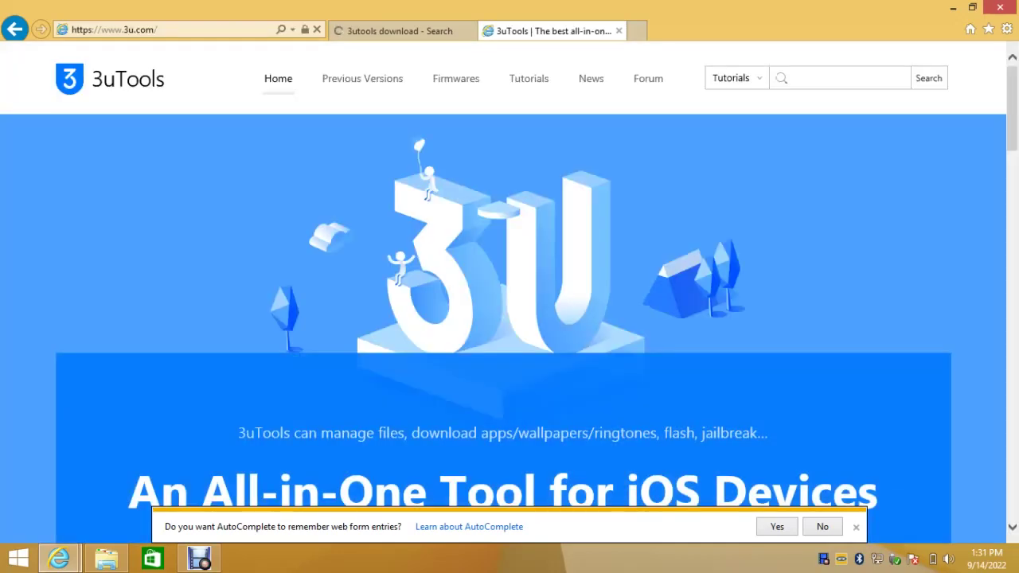
scroll(509, 287, "down", 5)
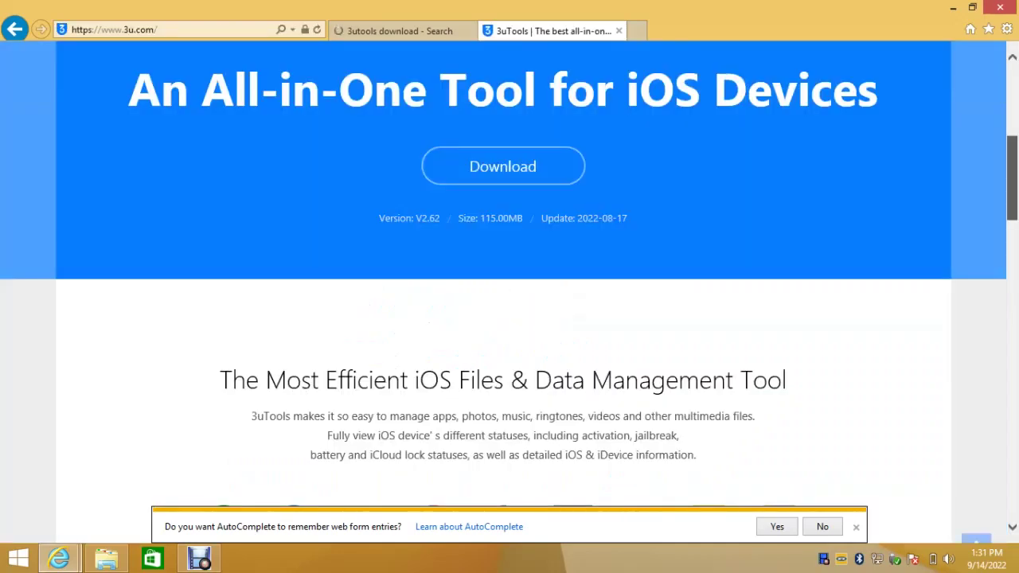
scroll(502, 144, "up", 1)
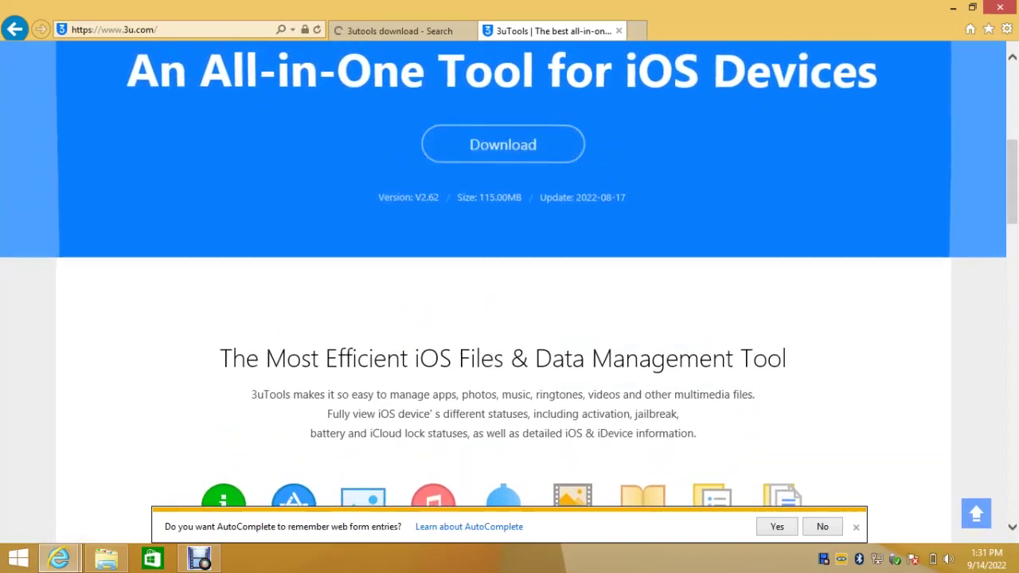
left_click(502, 144)
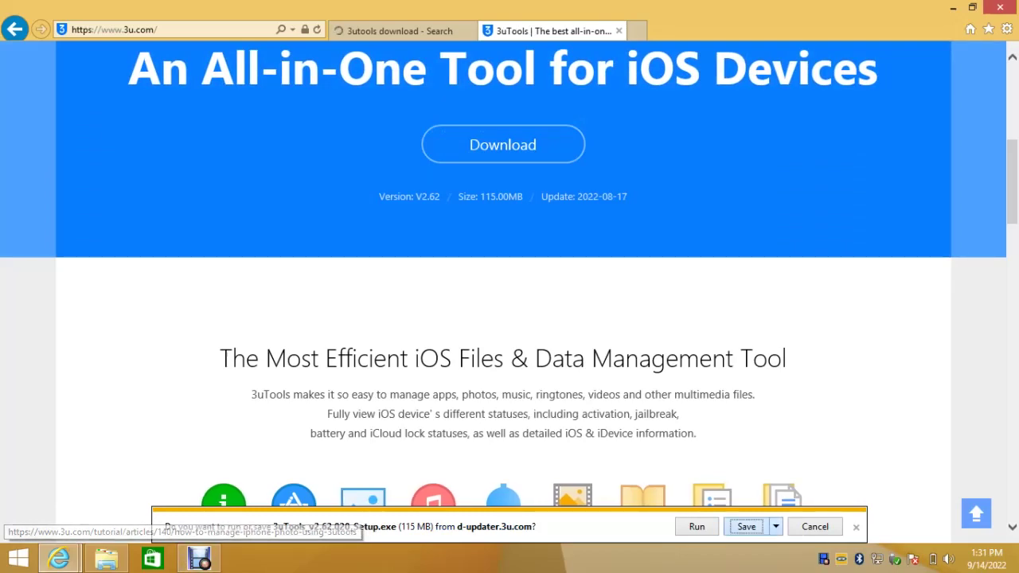
left_click(745, 526)
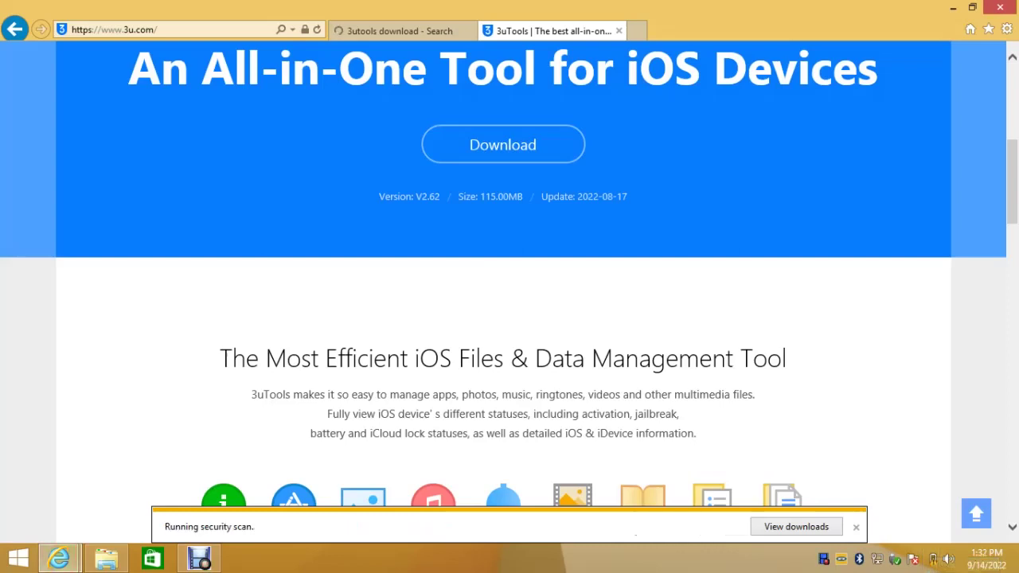
Run the downloaded installer from the downloads list and open File Explorer at This PC.
left_click(796, 527)
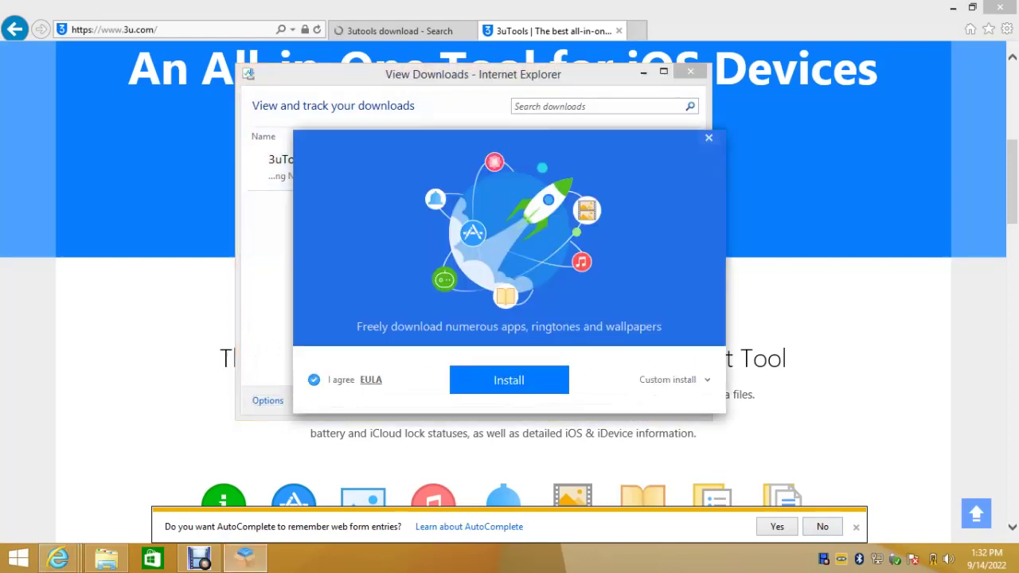
left_click(509, 380)
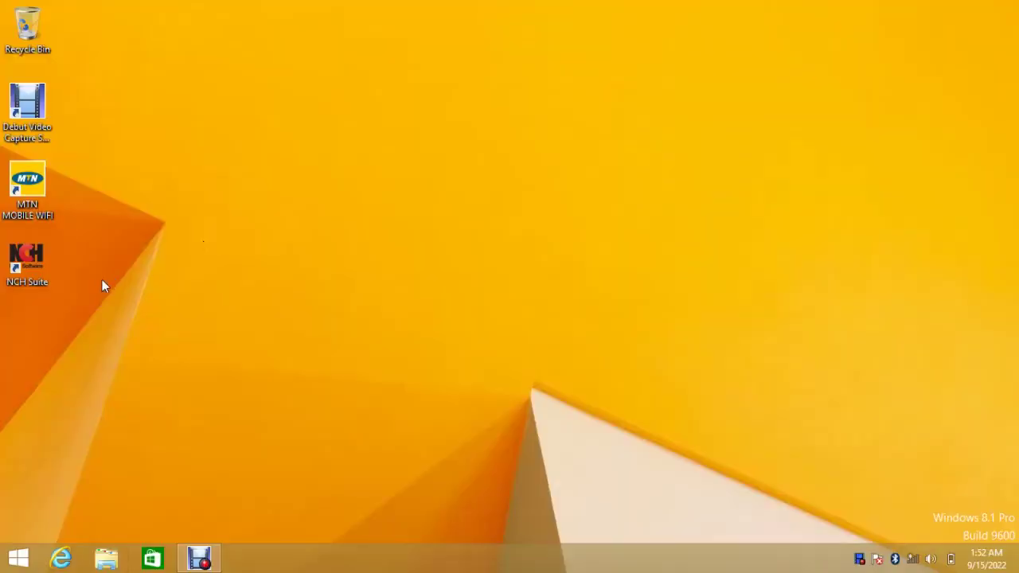
left_click(106, 559)
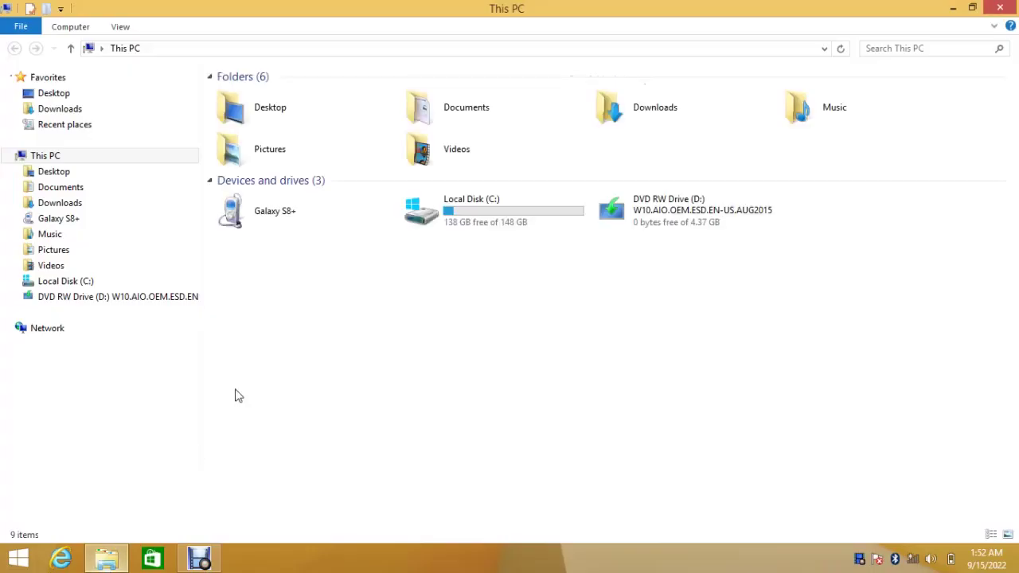
Run 3uTools_v2.62.020_Setup from Downloads, install it with a desktop shortcut, and launch it.
left_click(72, 204)
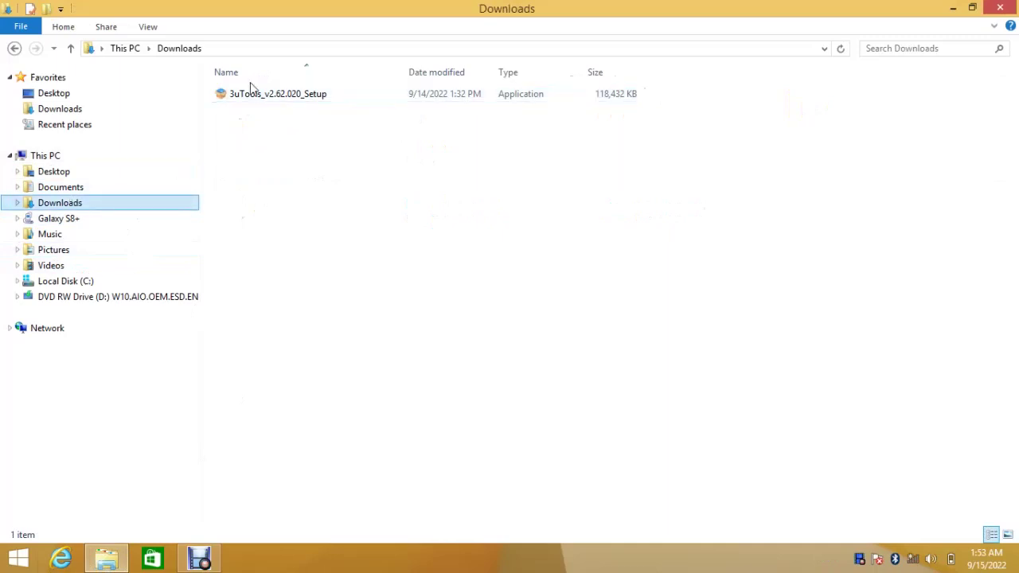
double_click(283, 96)
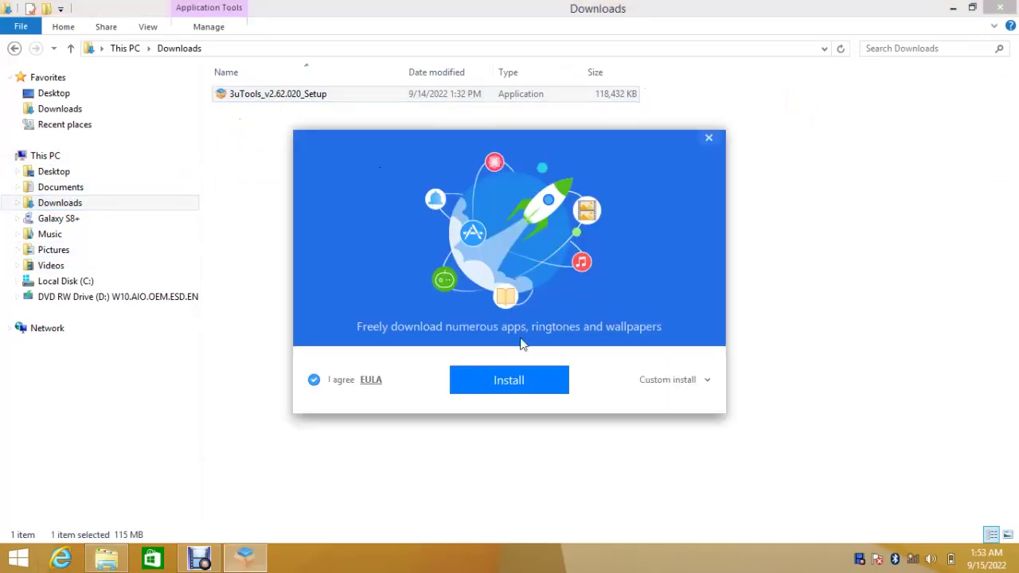
left_click(516, 387)
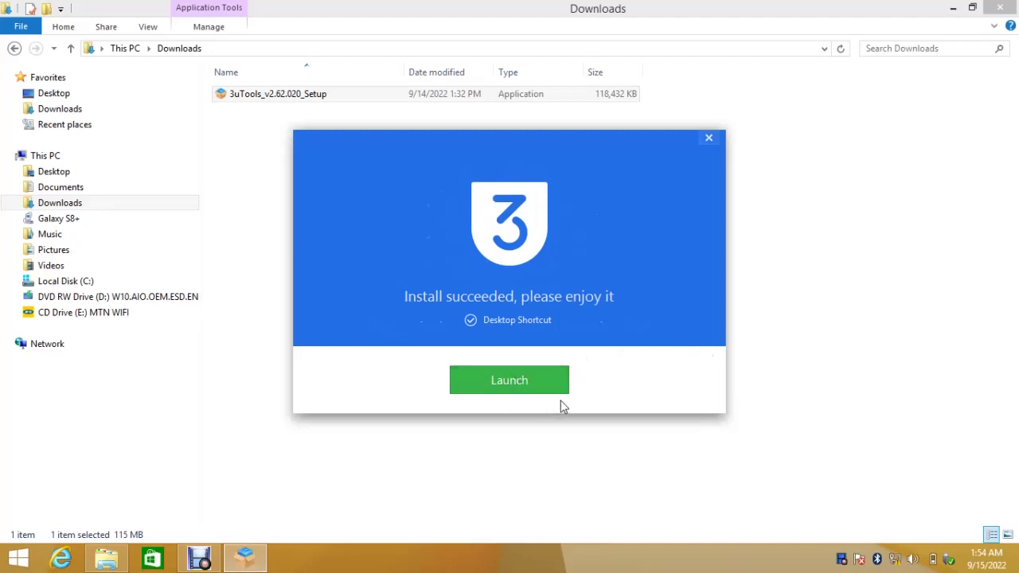
left_click(523, 381)
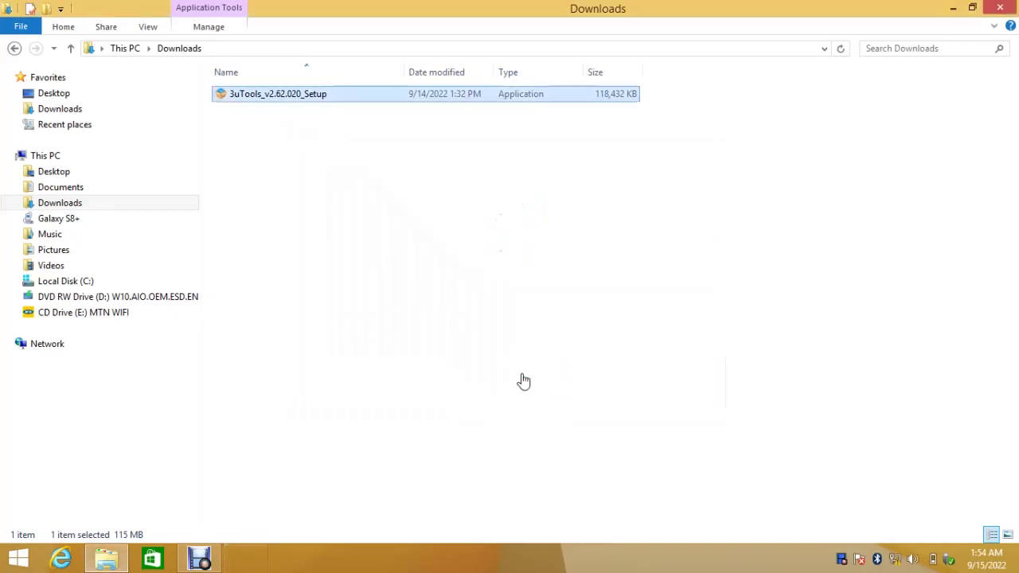
Close the Downloads window and start installing the Apple driver in 3uTools.
left_click(999, 9)
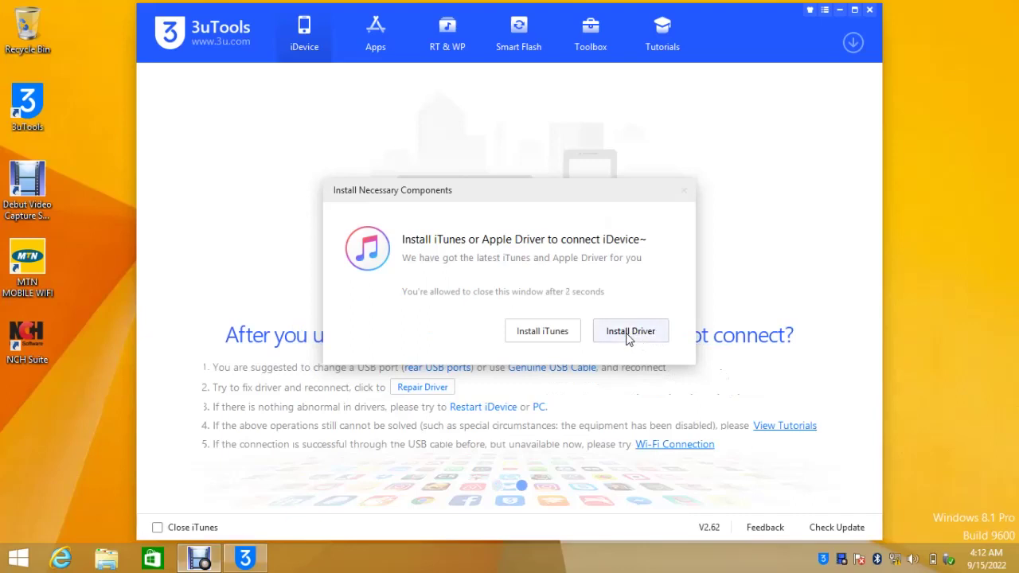
left_click(629, 333)
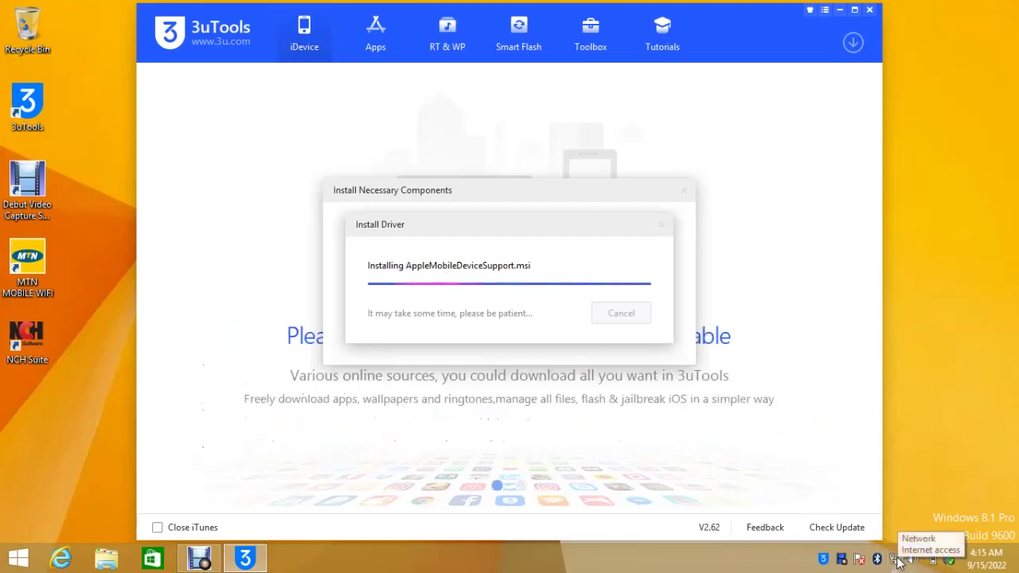
Refresh the desktop while AppleMobileDeviceSupport and Bonjour install, then confirm the driver succeeded.
right_click(938, 379)
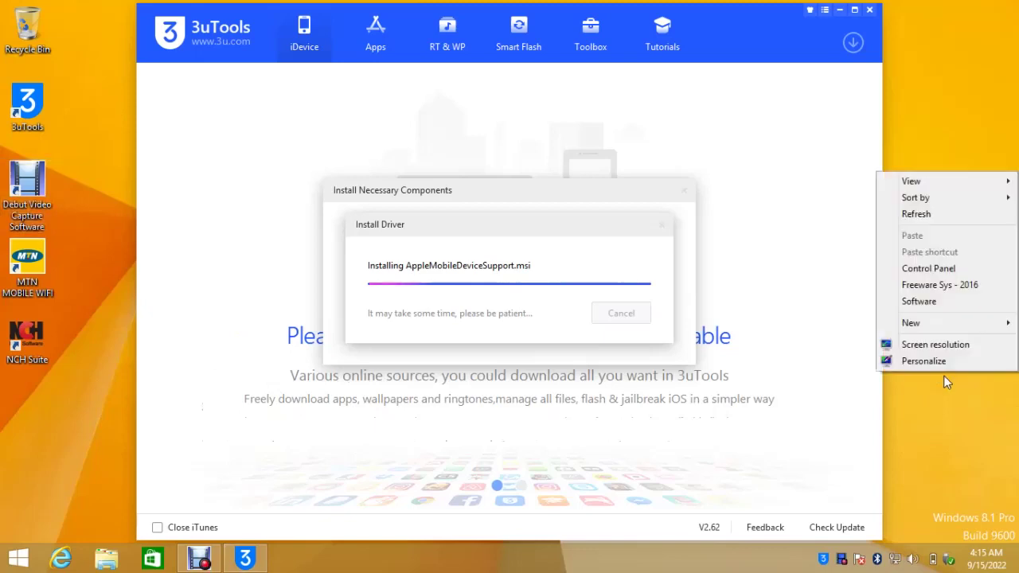
left_click(930, 216)
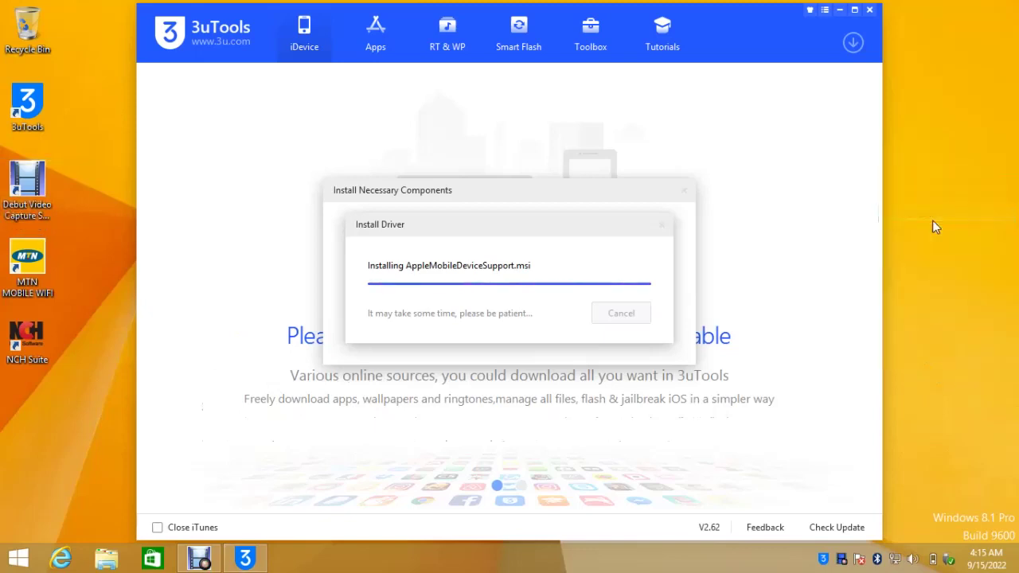
right_click(933, 223)
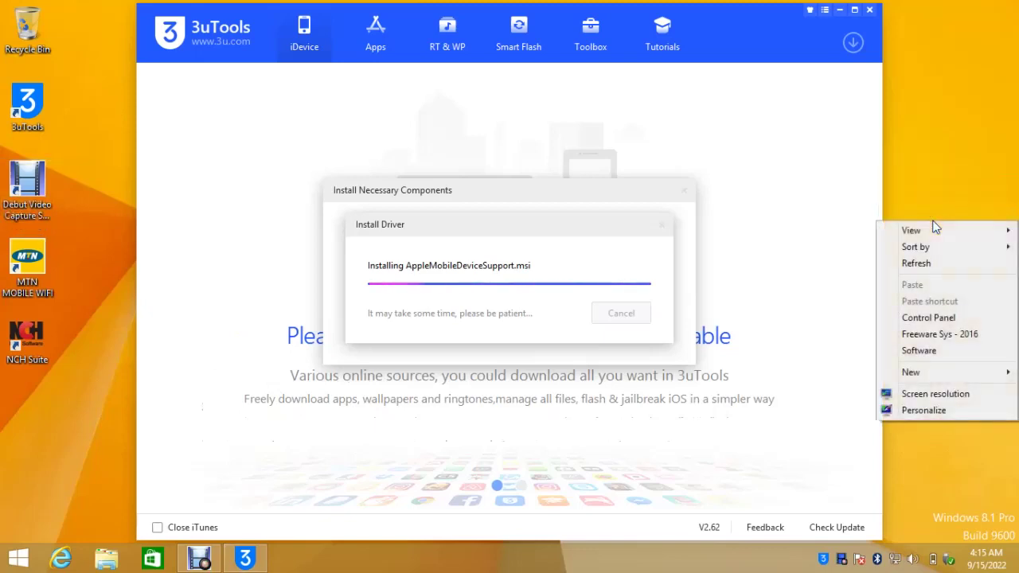
left_click(933, 268)
right_click(938, 264)
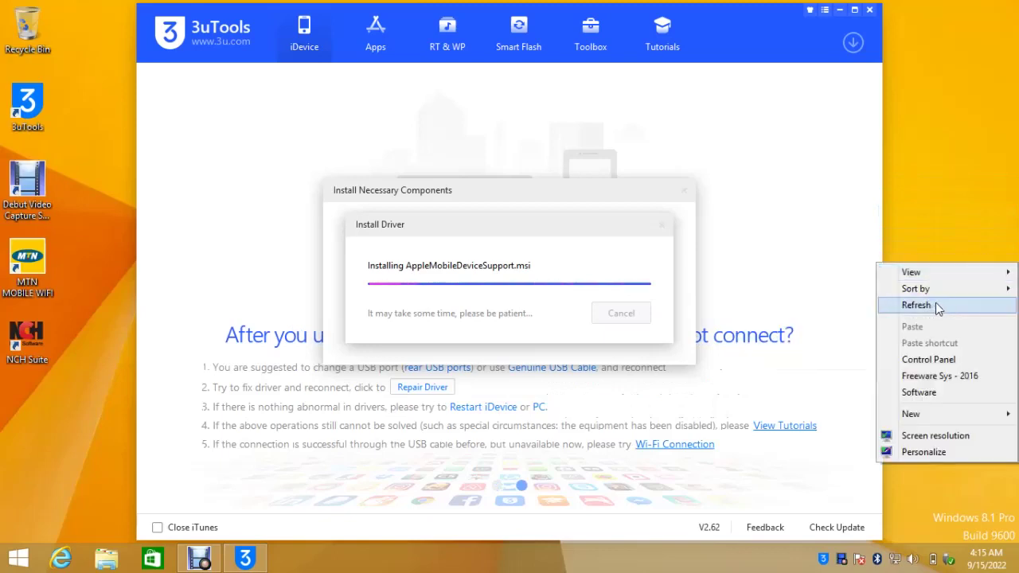
left_click(936, 305)
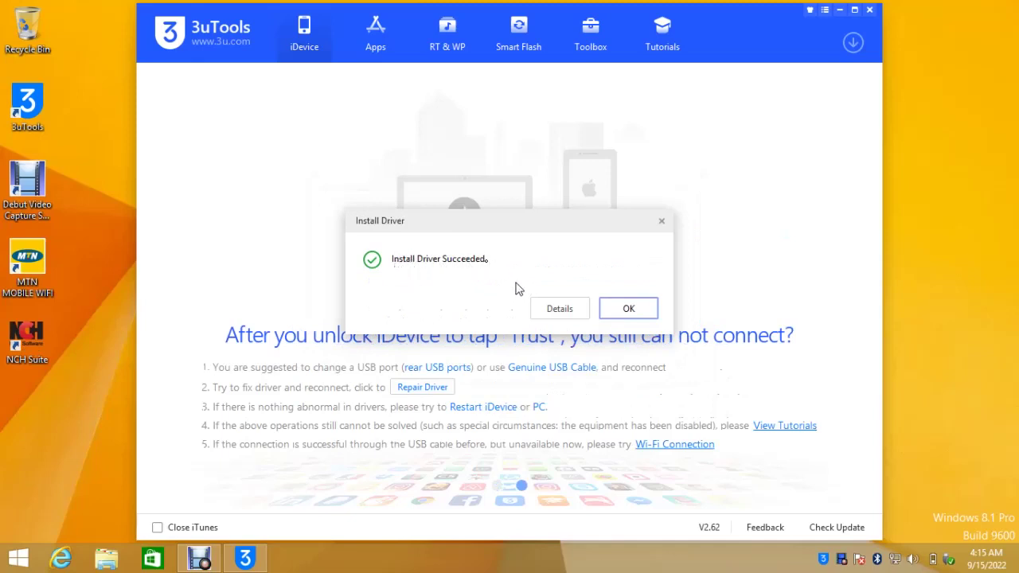
left_click(629, 309)
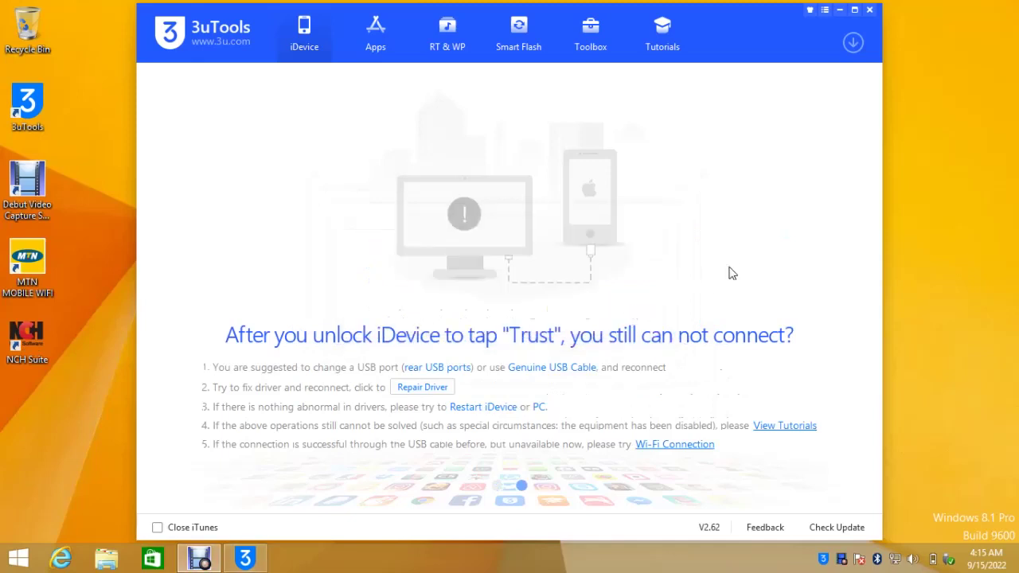
Maximize the 3uTools window to full screen.
left_click(855, 11)
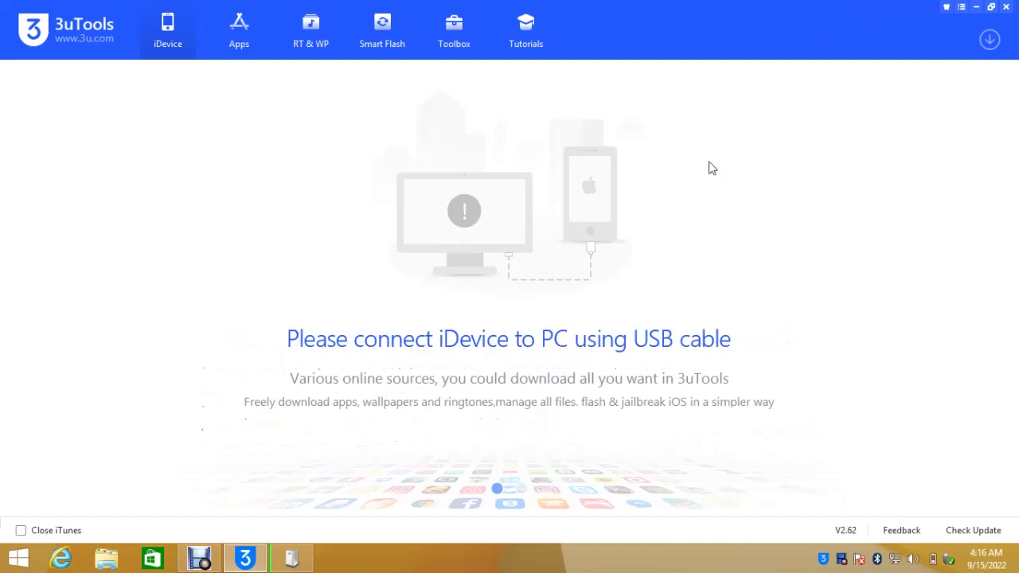
Bring the Device Setup progress window forward while the iPhone 8 Plus installs.
left_click(285, 562)
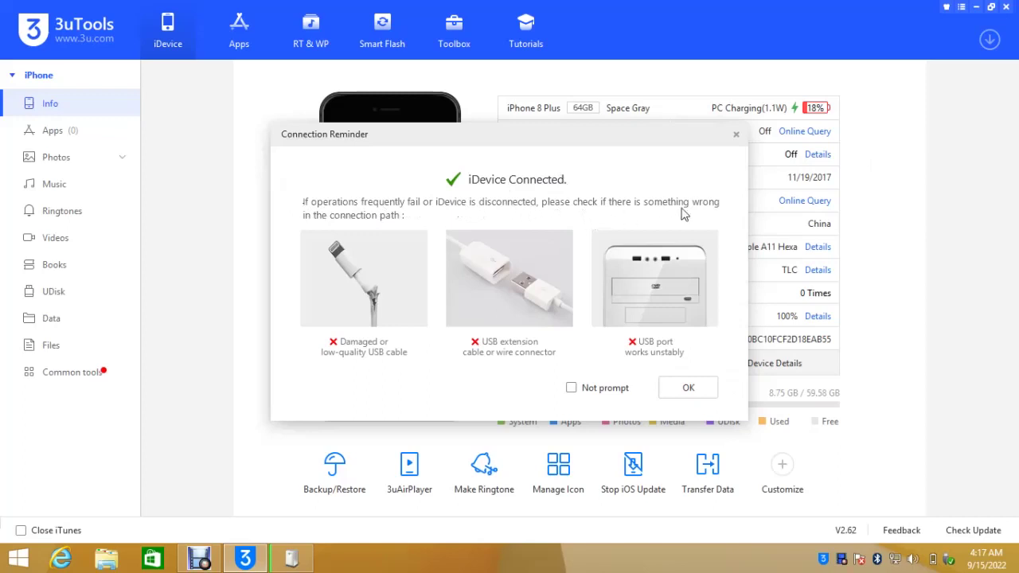
Dismiss the Connection Reminder, review the iPhone 8 Plus info (iOS 15.6.1, 64GB), then go to Apps.
left_click(689, 390)
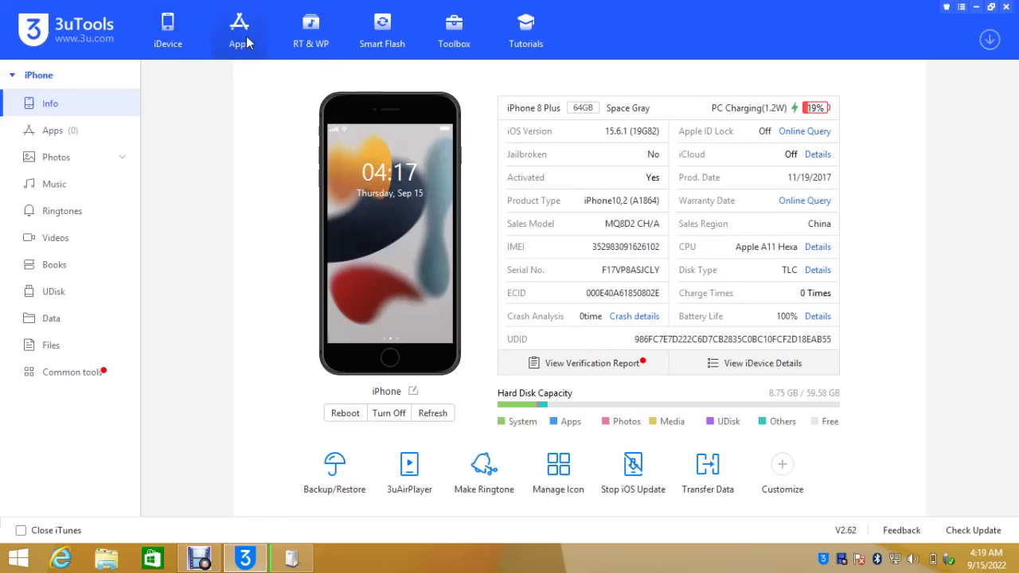
left_click(312, 44)
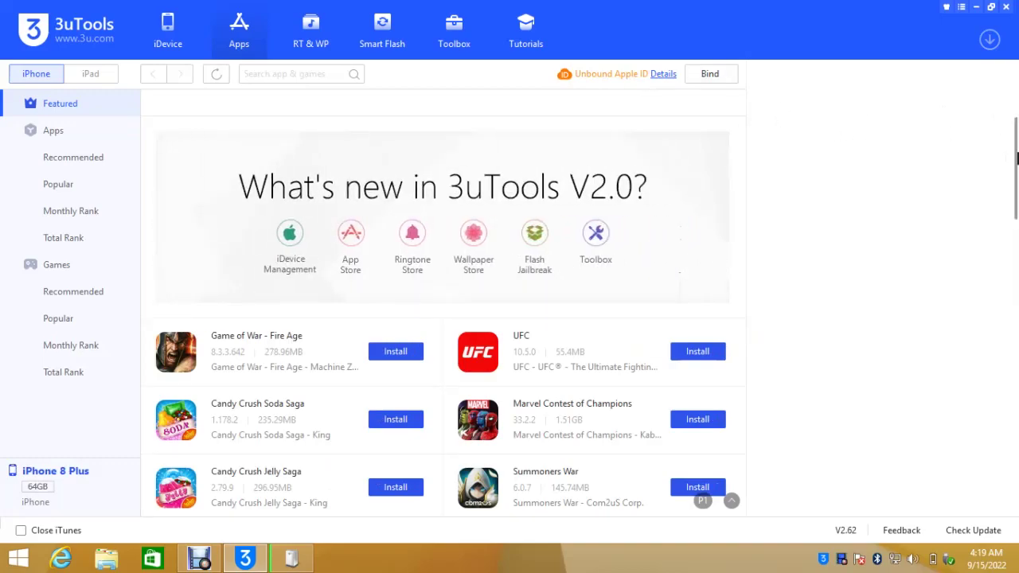
Scroll the Featured app list down to Township, Angry Birds 2 and SimCity BuildIt.
left_click_drag(1016, 160, 1016, 468)
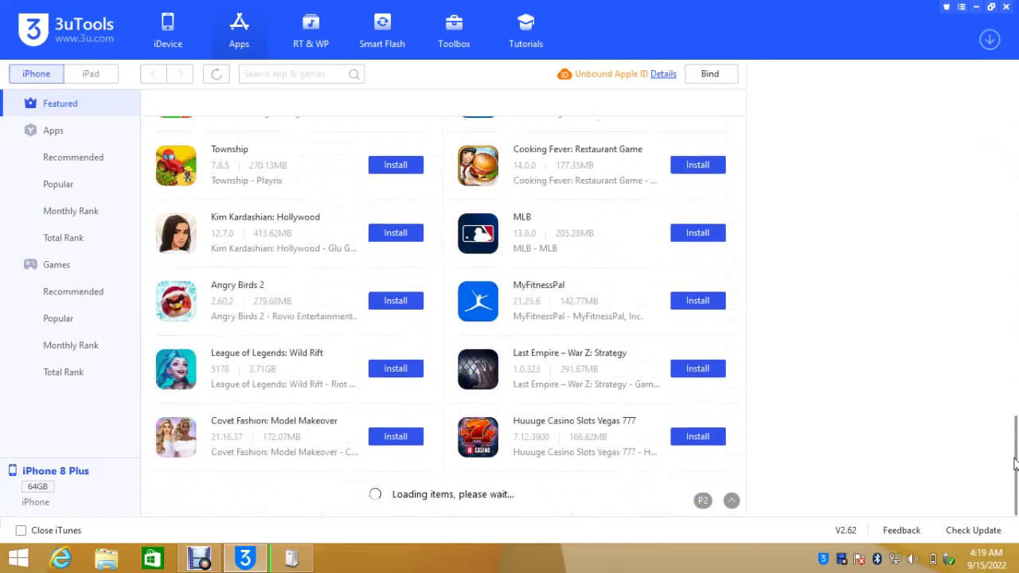
Browse the Featured ringtones in RT & WP, then view the Smart Flash firmware list.
left_click(316, 42)
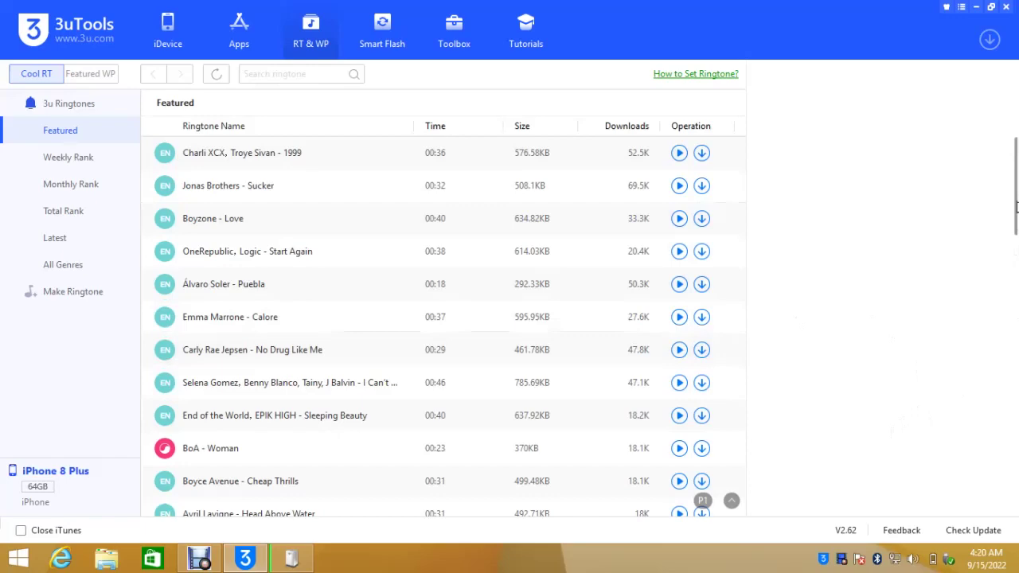
left_click_drag(1016, 207, 1017, 435)
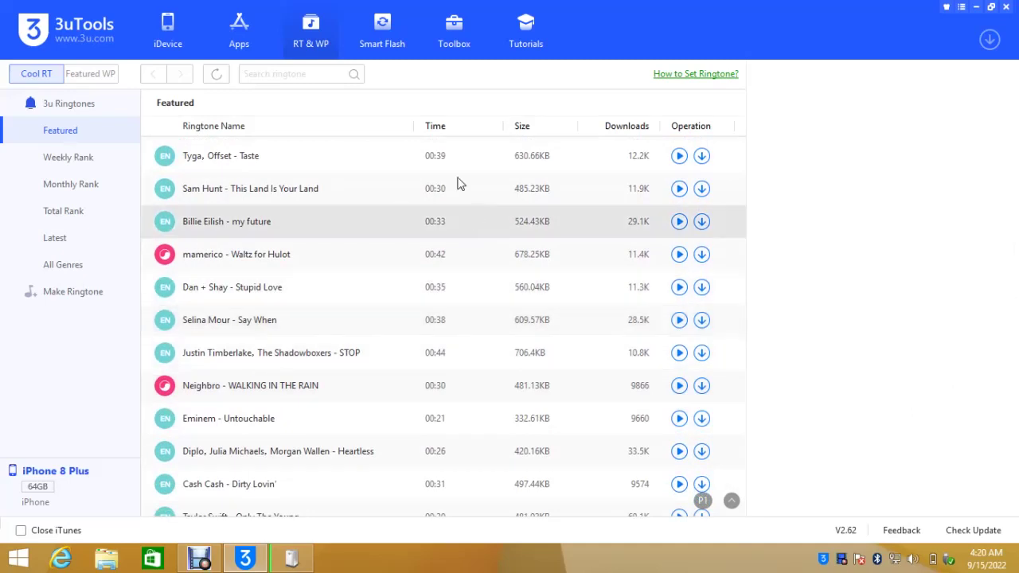
left_click(396, 40)
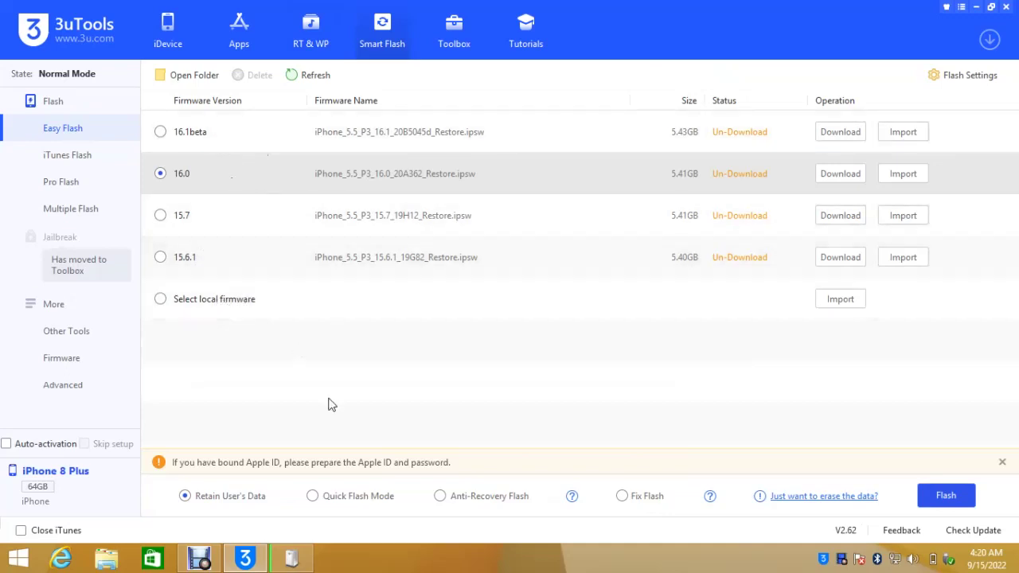
Choose Quick Flash Mode with local firmware, then search Documents and Downloads for an IPSW without importing one.
left_click(313, 496)
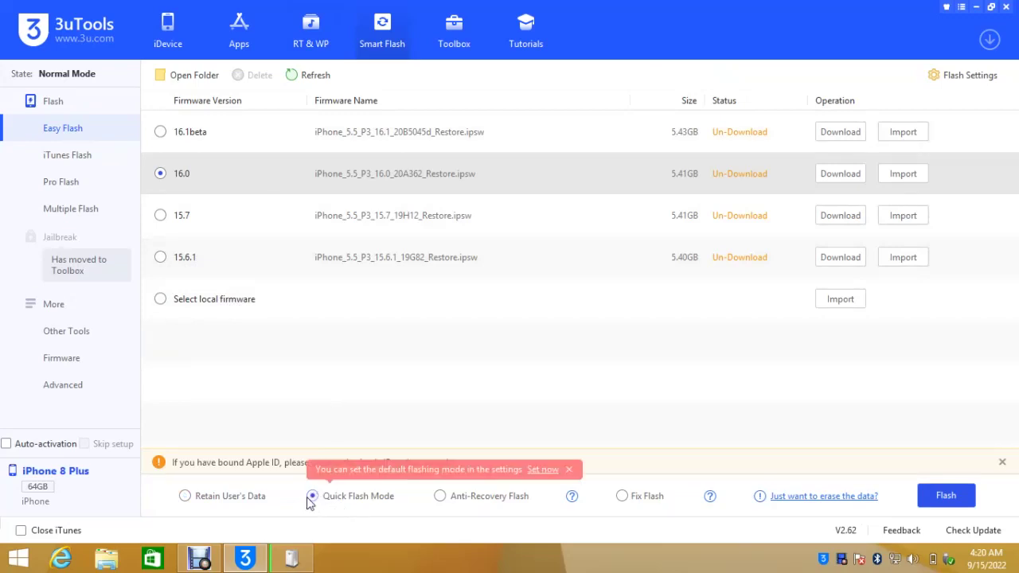
left_click(160, 299)
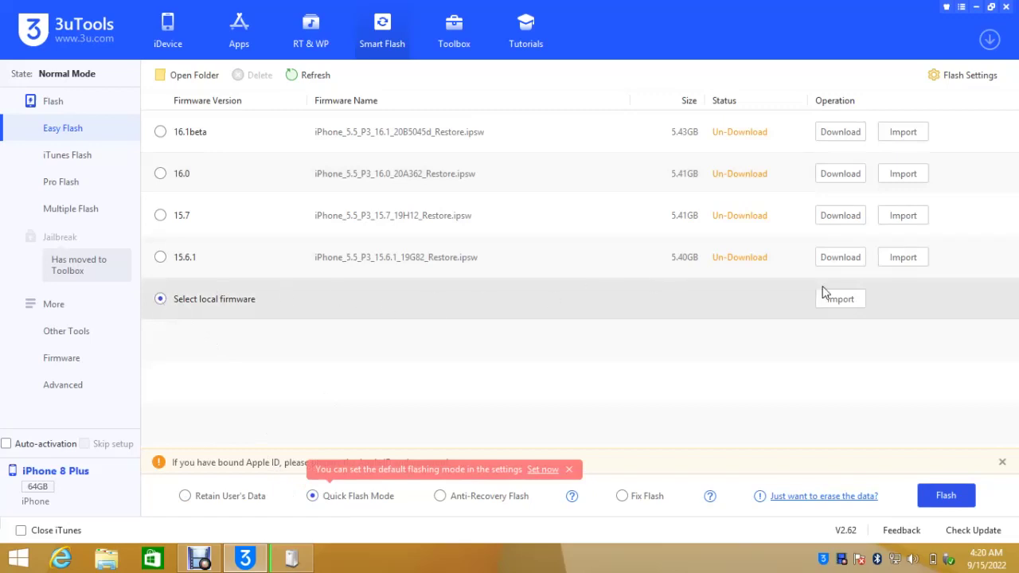
left_click(849, 310)
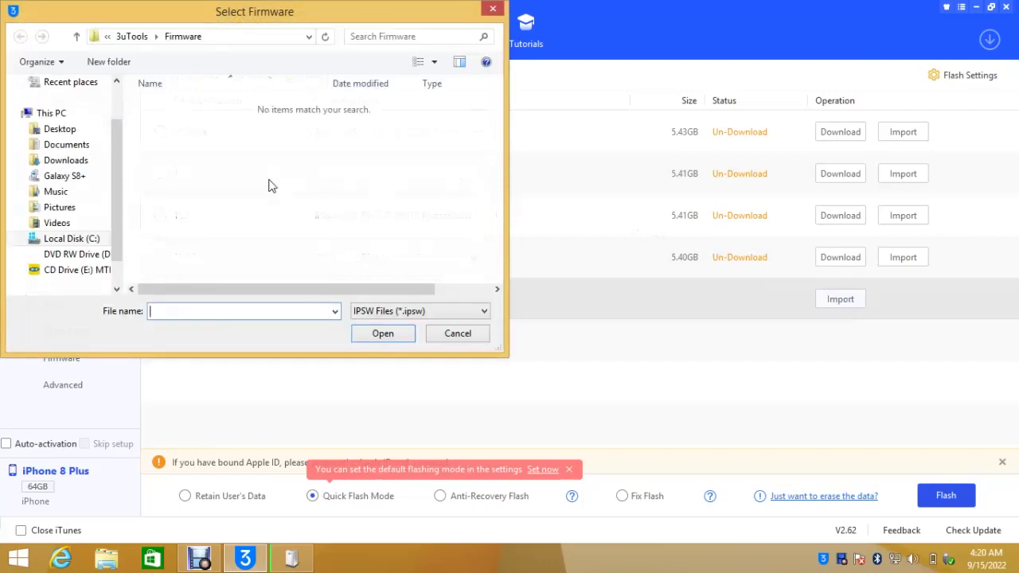
left_click(69, 149)
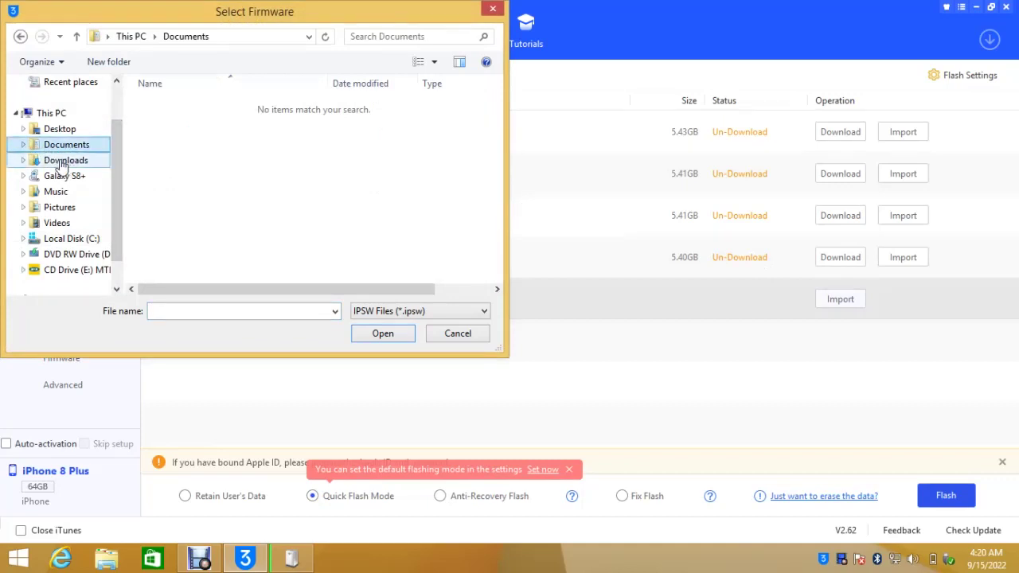
left_click(61, 165)
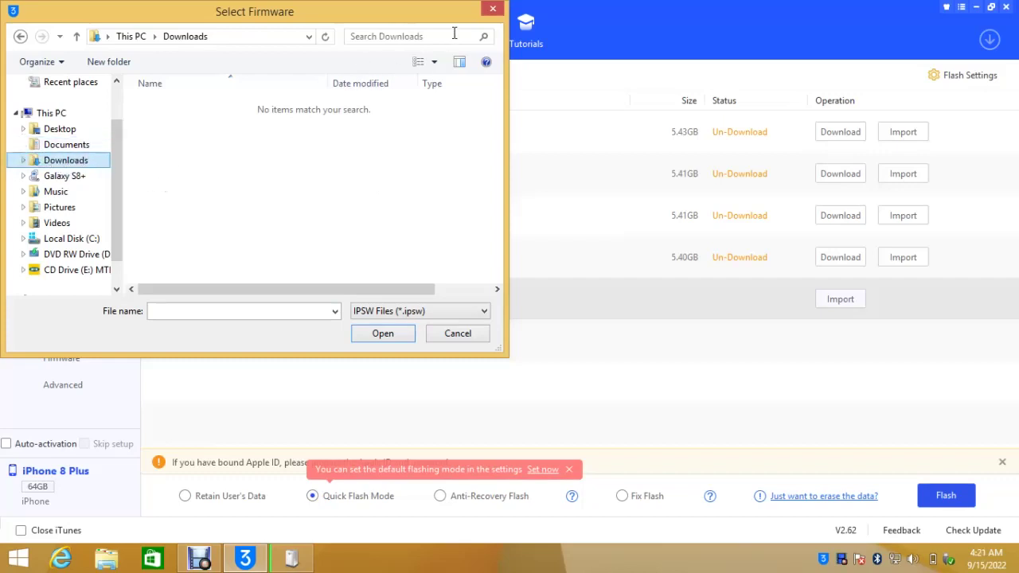
left_click(493, 9)
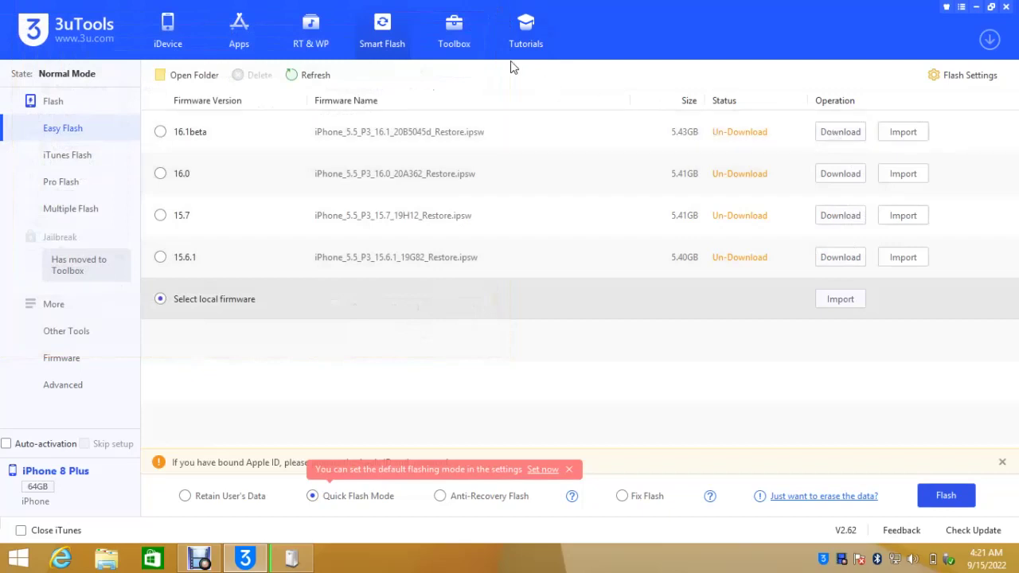
Show the Toolbox section with Backup/Restore, VirtualLocation and Reboot iDevice tools.
left_click(448, 46)
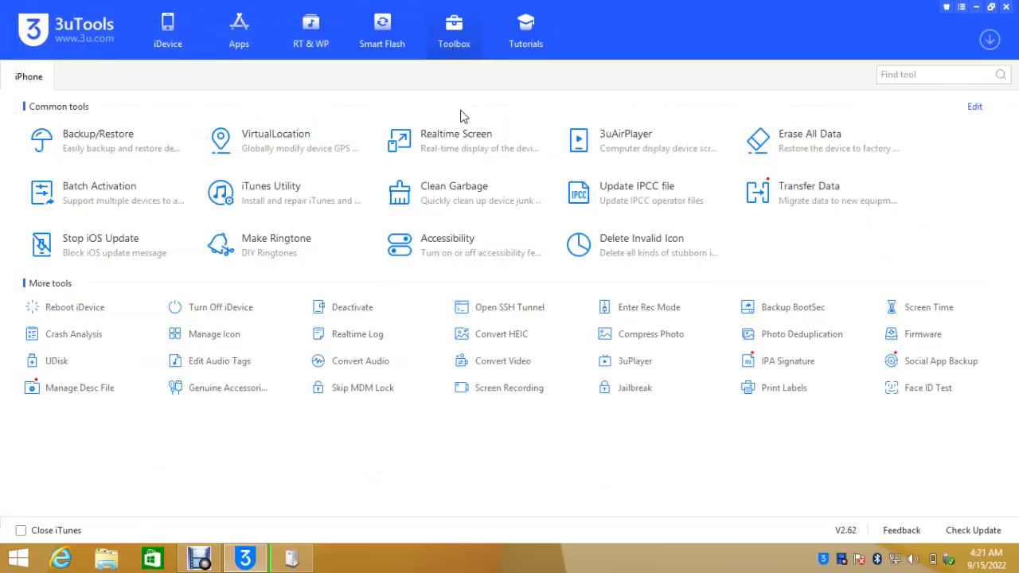